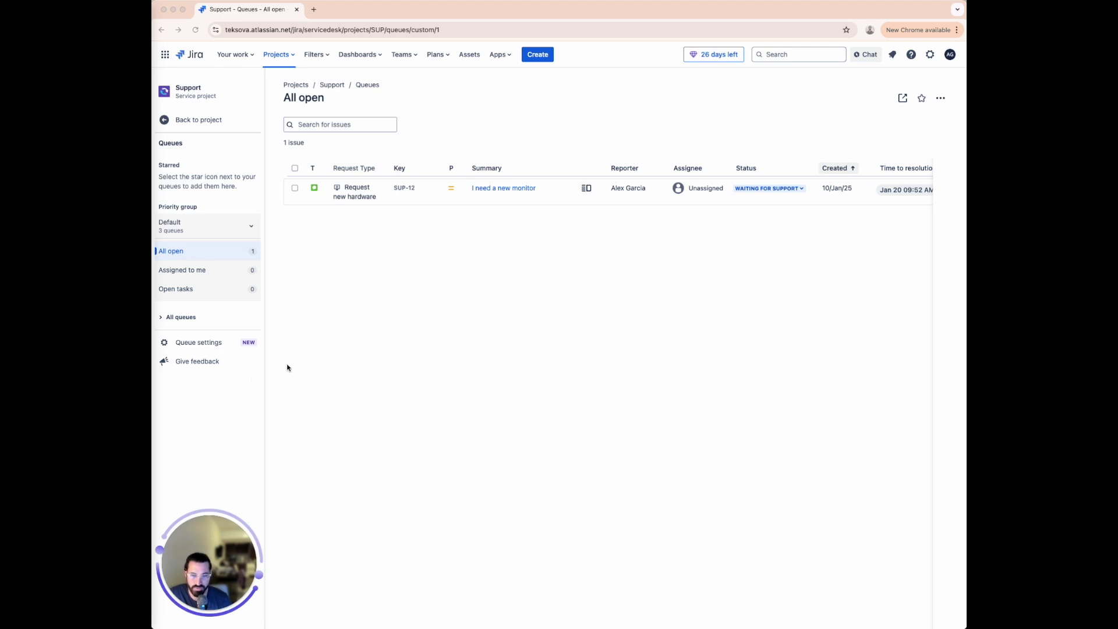
Start creating a new automation rule in the Support project's settings
left_click(175, 120)
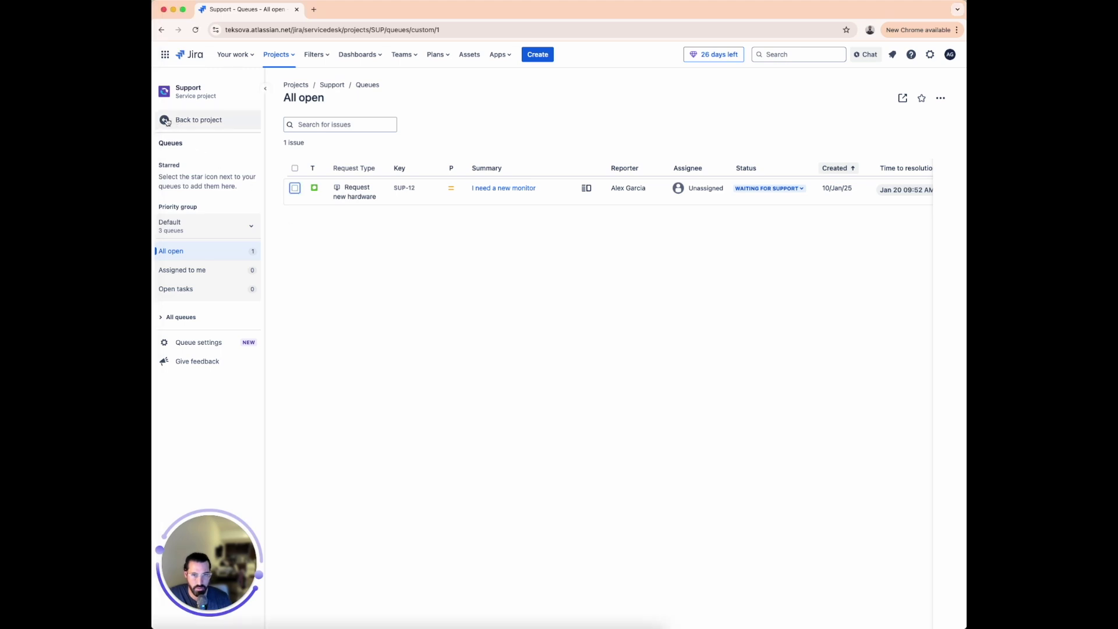
left_click_drag(219, 536, 393, 527)
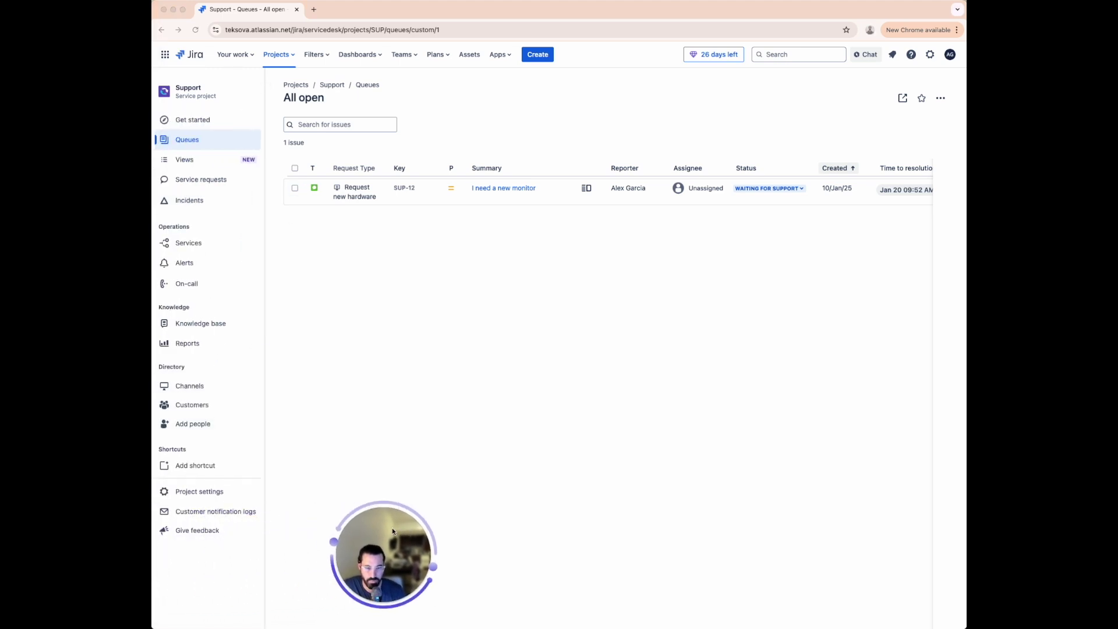
left_click(211, 491)
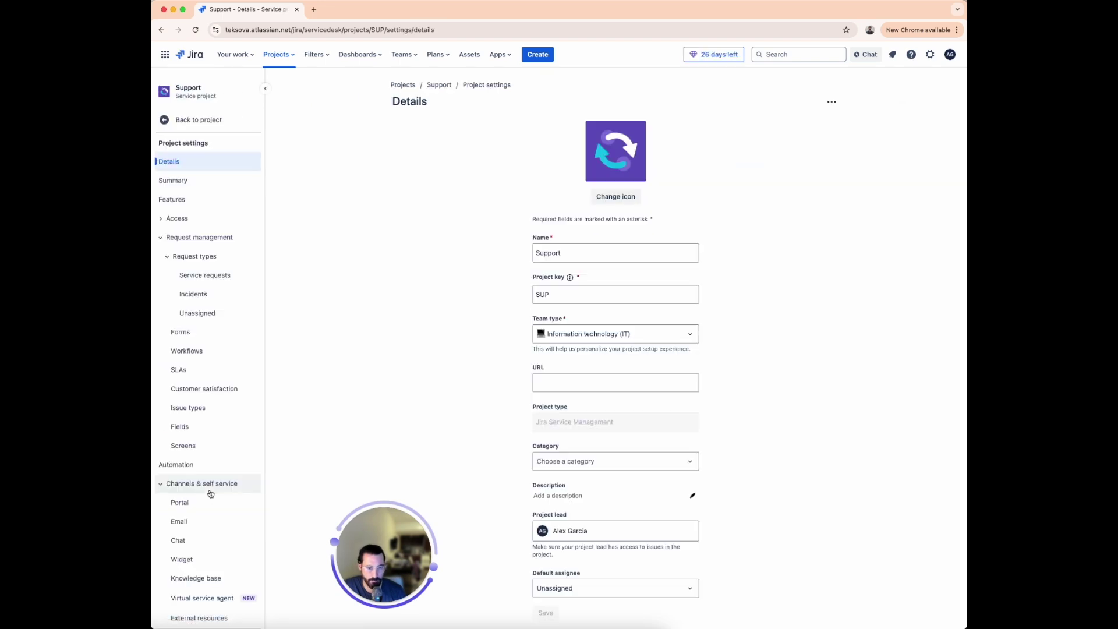
left_click(191, 466)
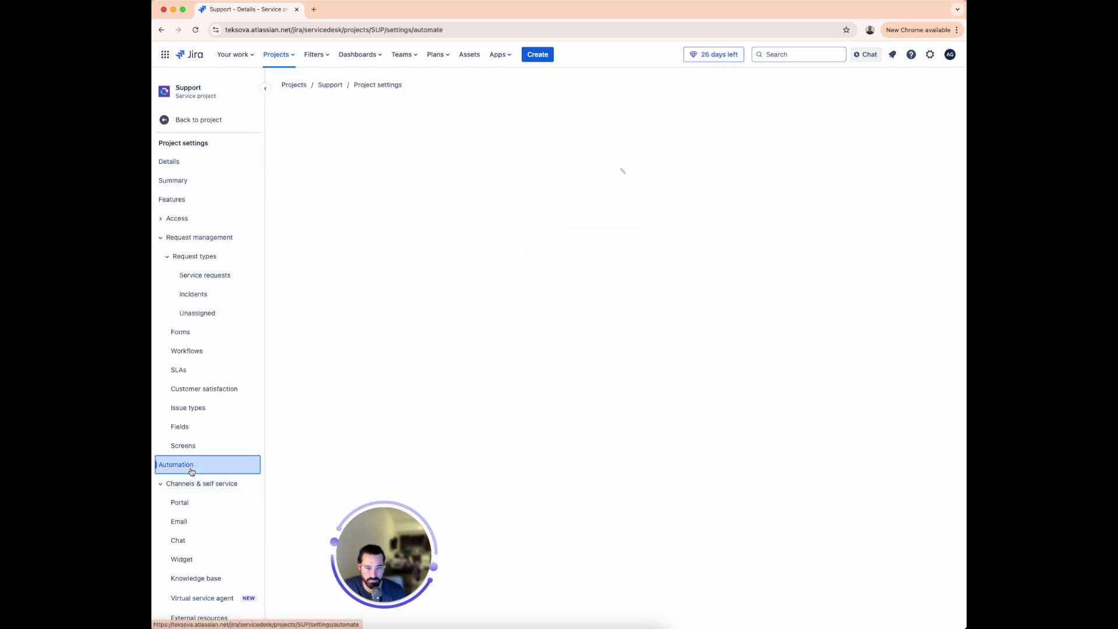
left_click(896, 106)
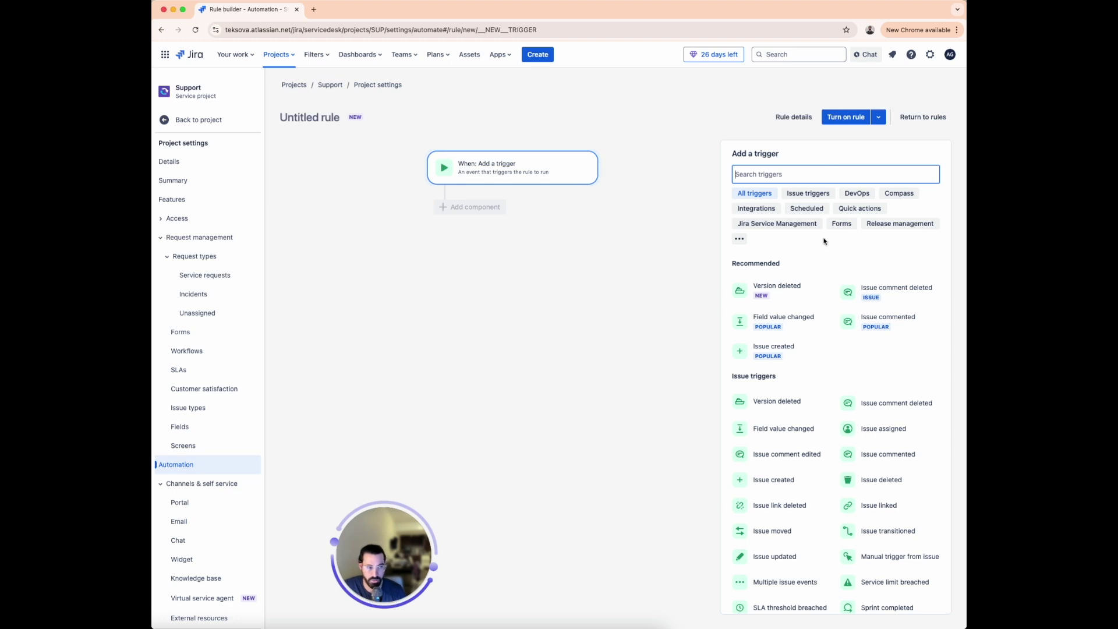
Add a Field value changed trigger that monitors Priority for any changes, leaving it set to all issue operations
left_click(791, 324)
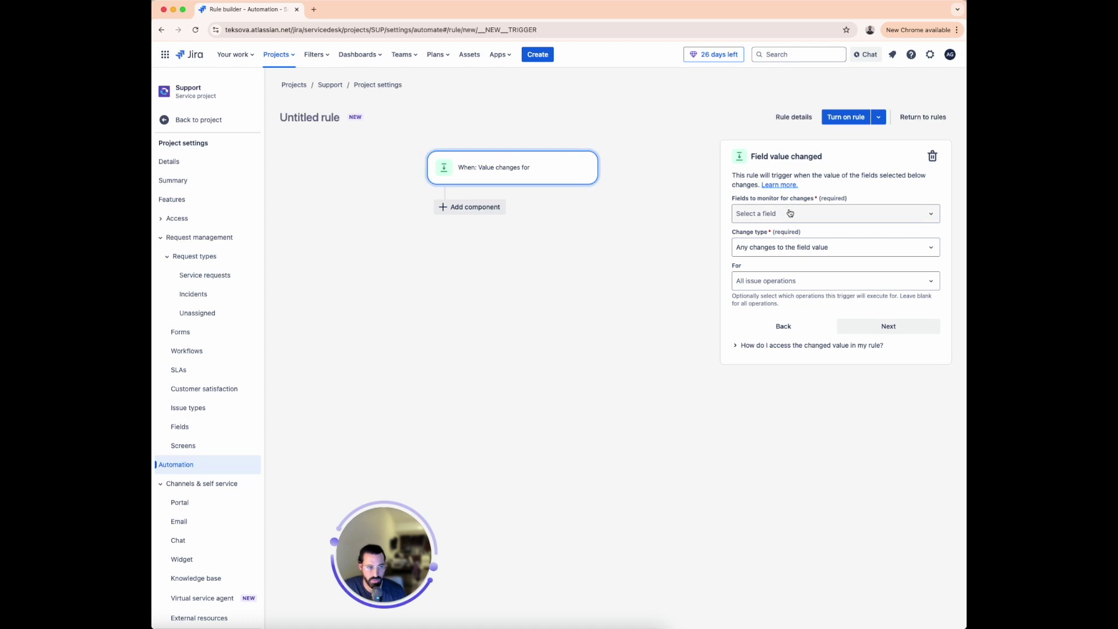
left_click(790, 213)
type("prio")
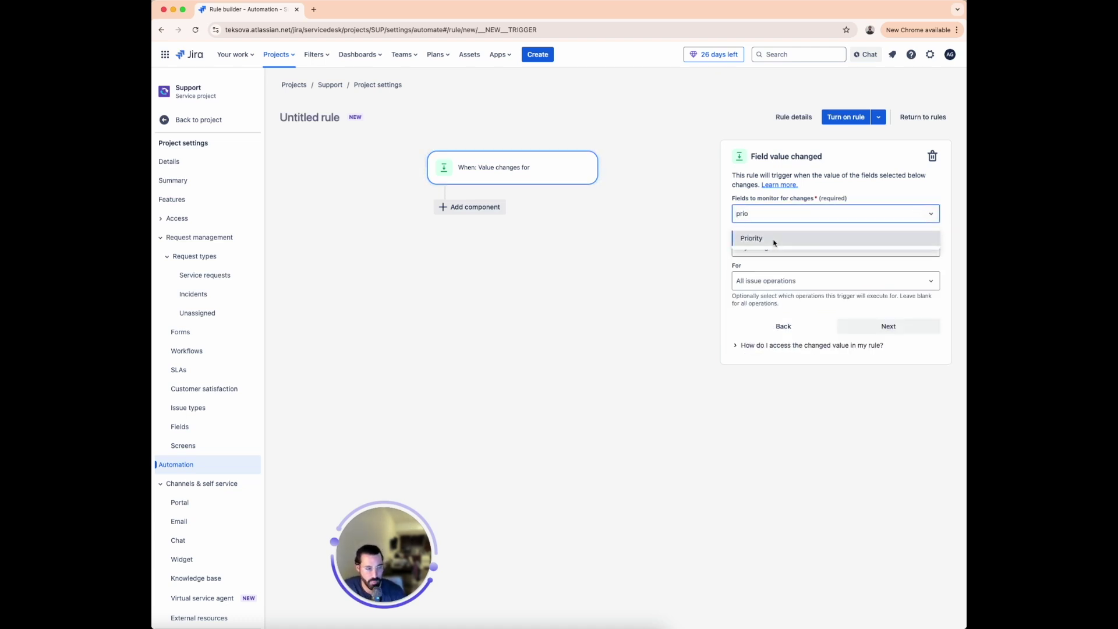
left_click(774, 242)
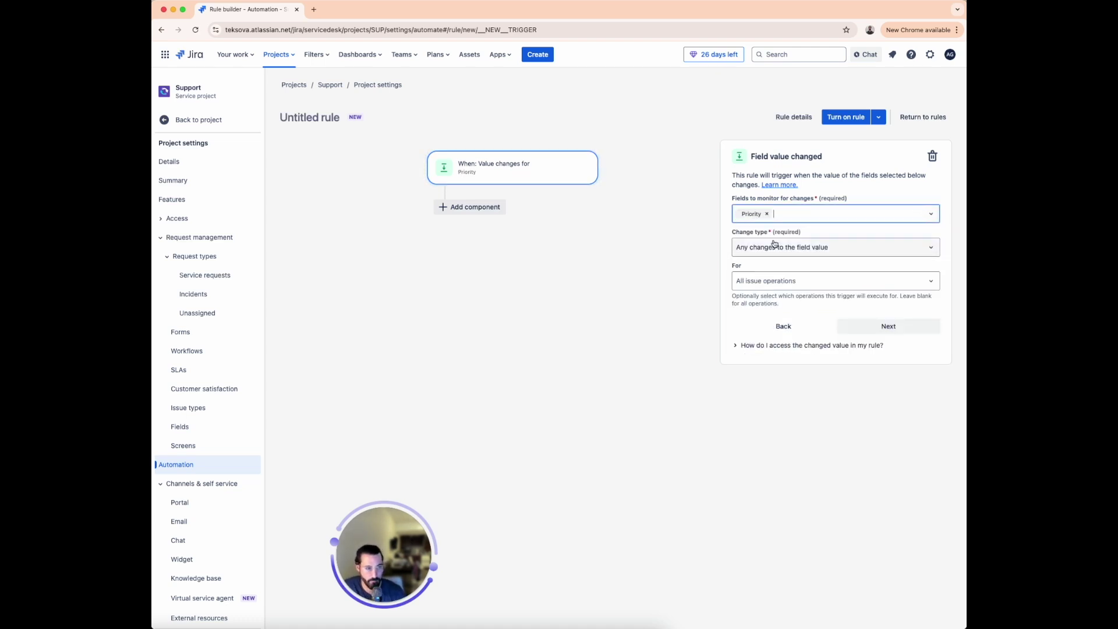
left_click(768, 288)
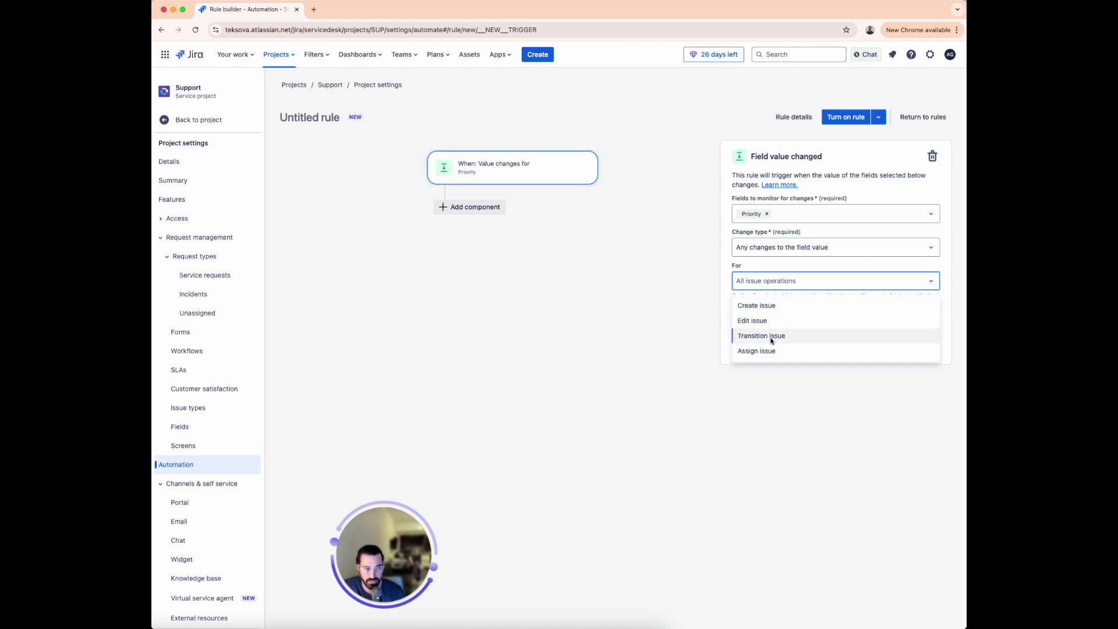
key("Up")
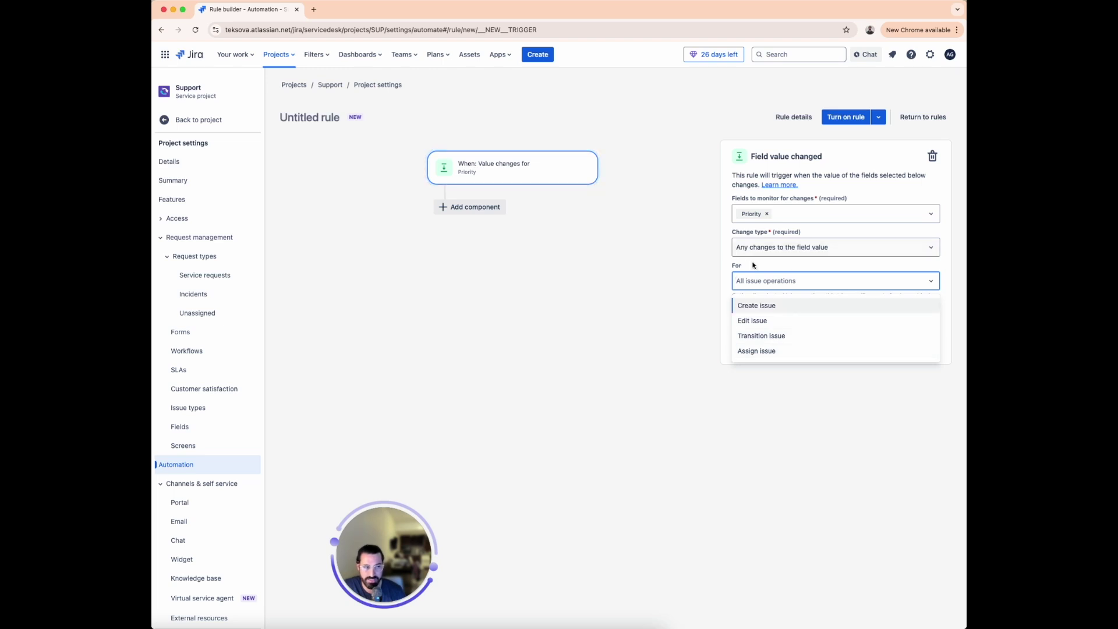
left_click(730, 242)
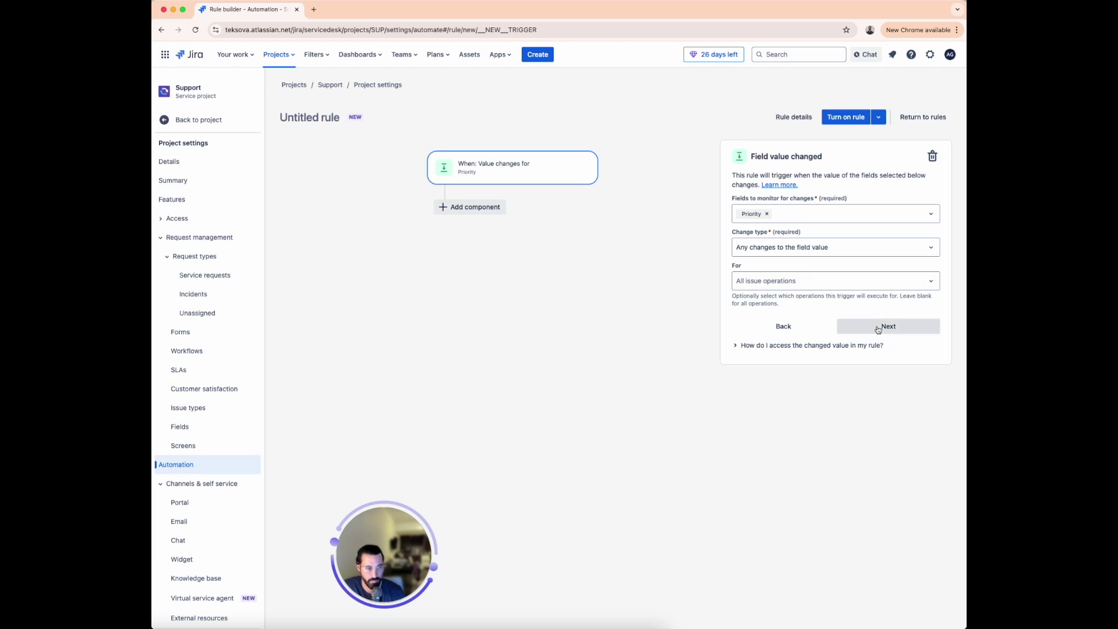
left_click(879, 328)
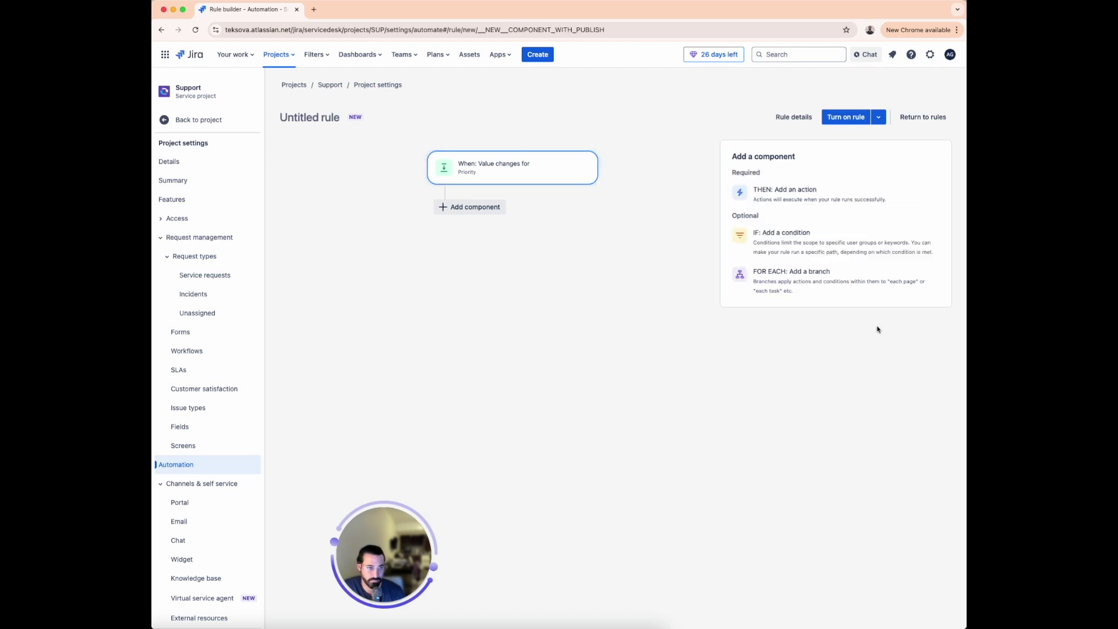
Add an Issue fields condition to the rule requiring that Priority is one of Highest
left_click(810, 237)
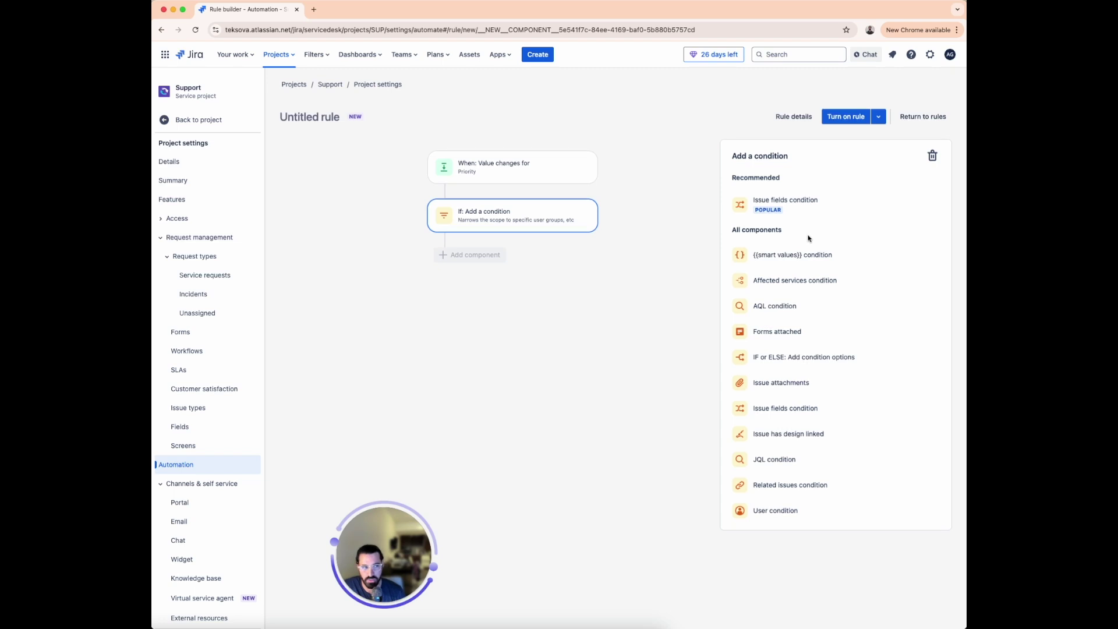
left_click(779, 211)
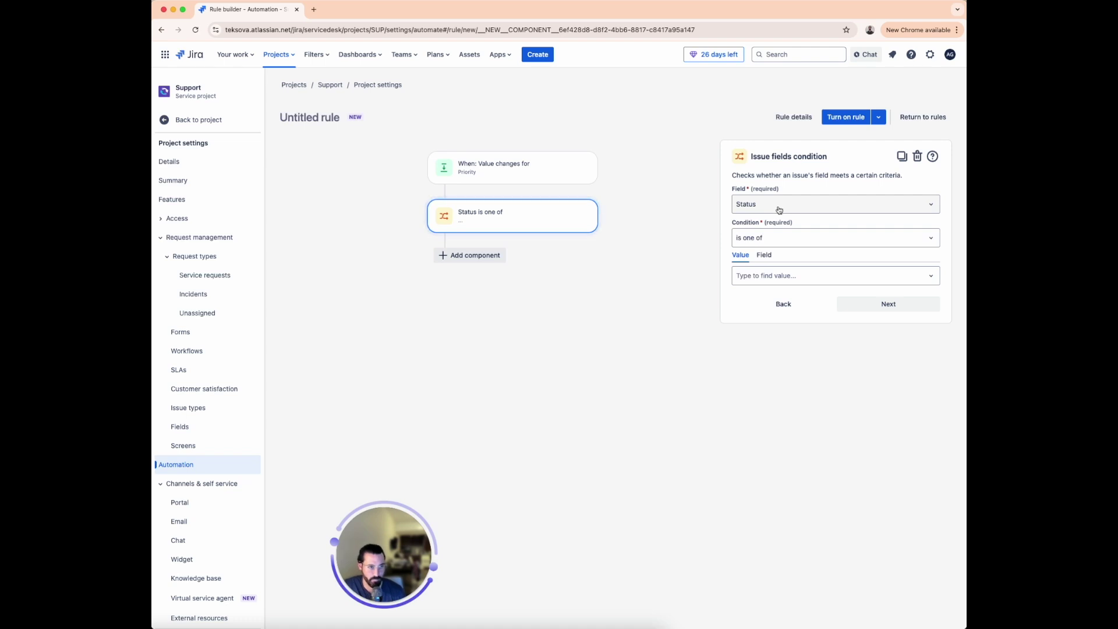
left_click(780, 208)
type("prio")
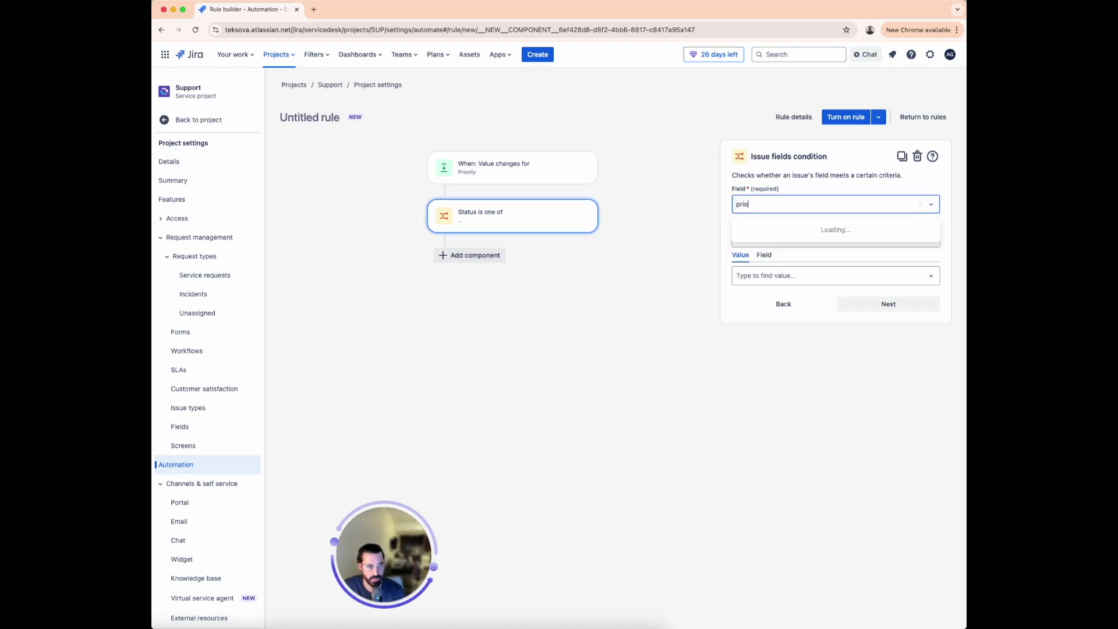
left_click(773, 230)
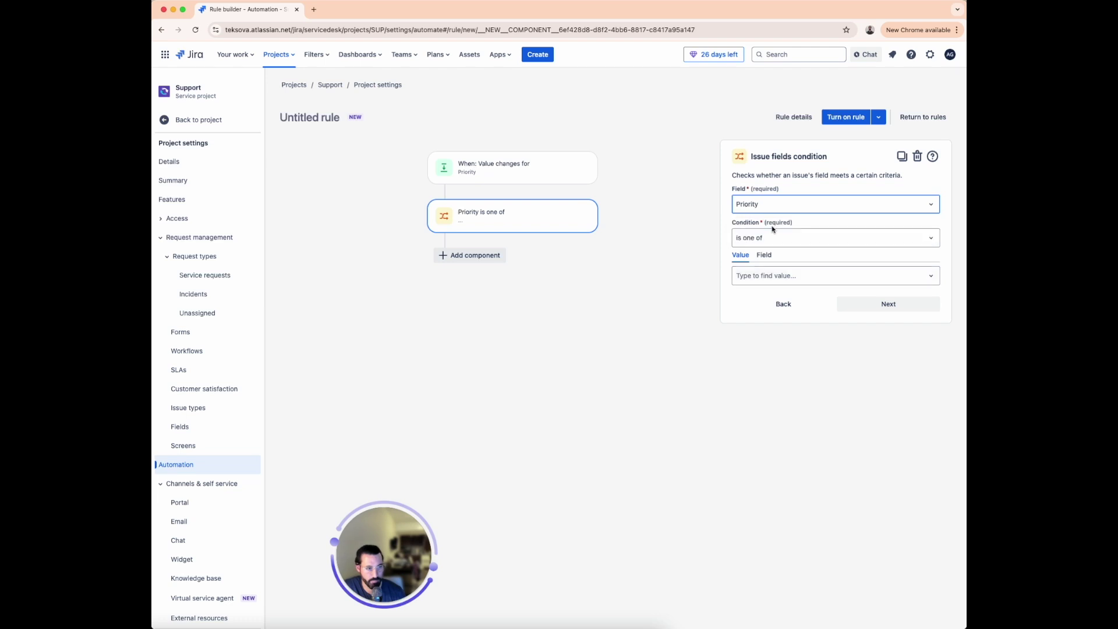
left_click(774, 277)
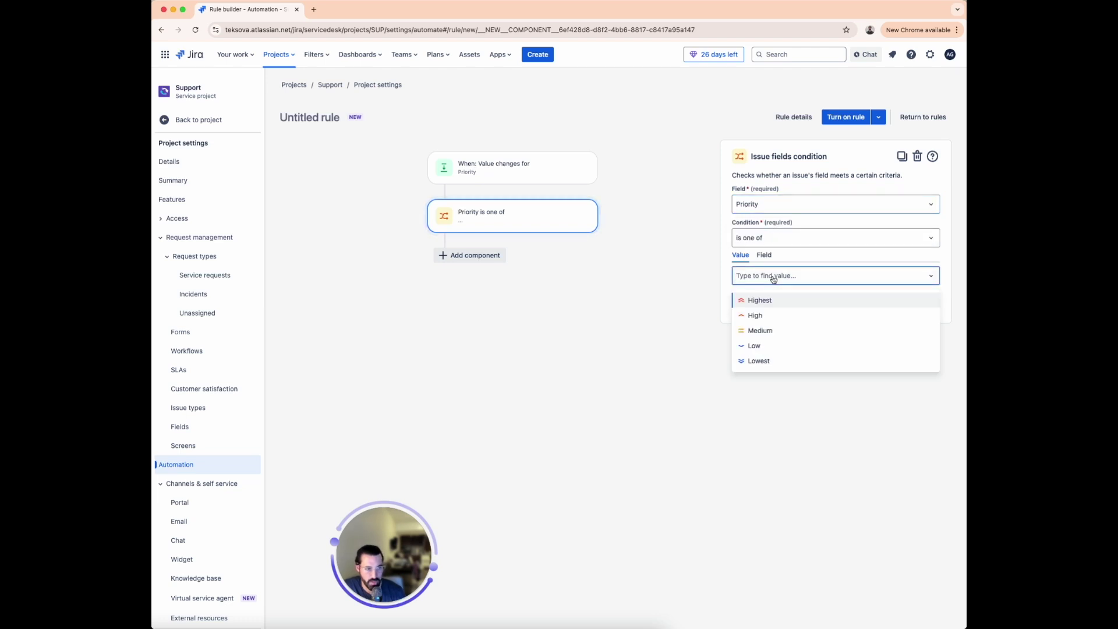
left_click(773, 301)
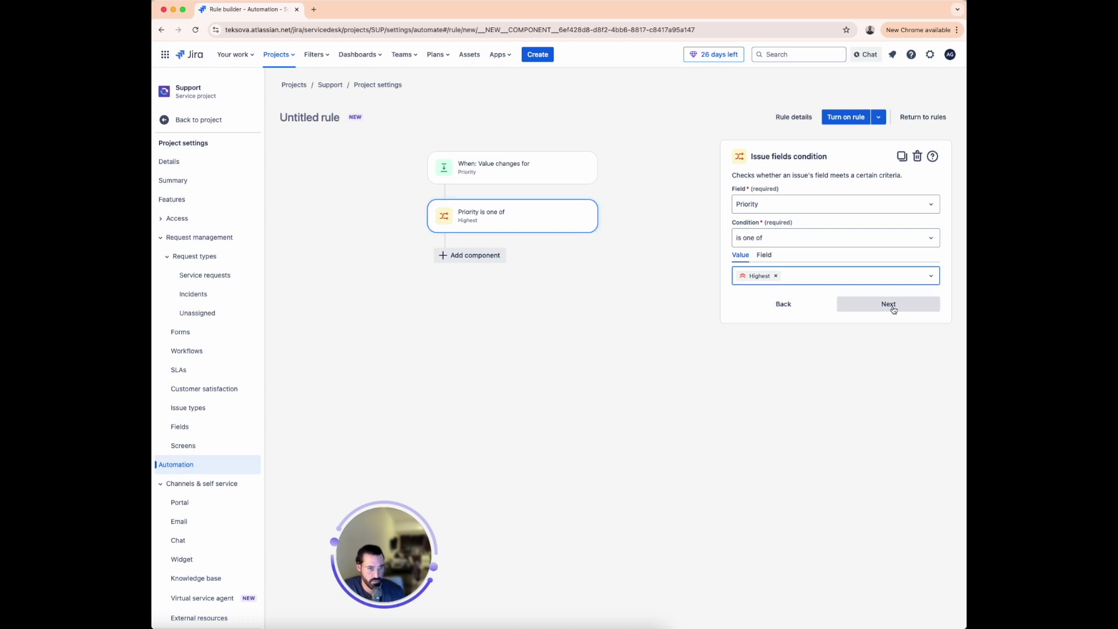
left_click(893, 305)
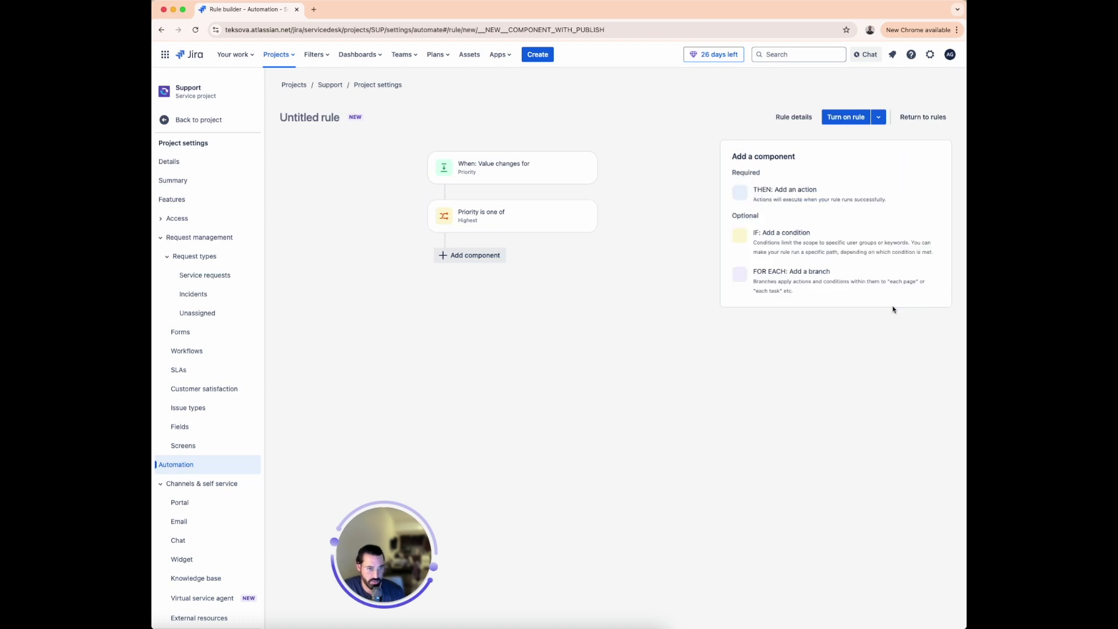
Add a Manage watchers action to the rule that adds the project lead as a watcher
left_click(799, 202)
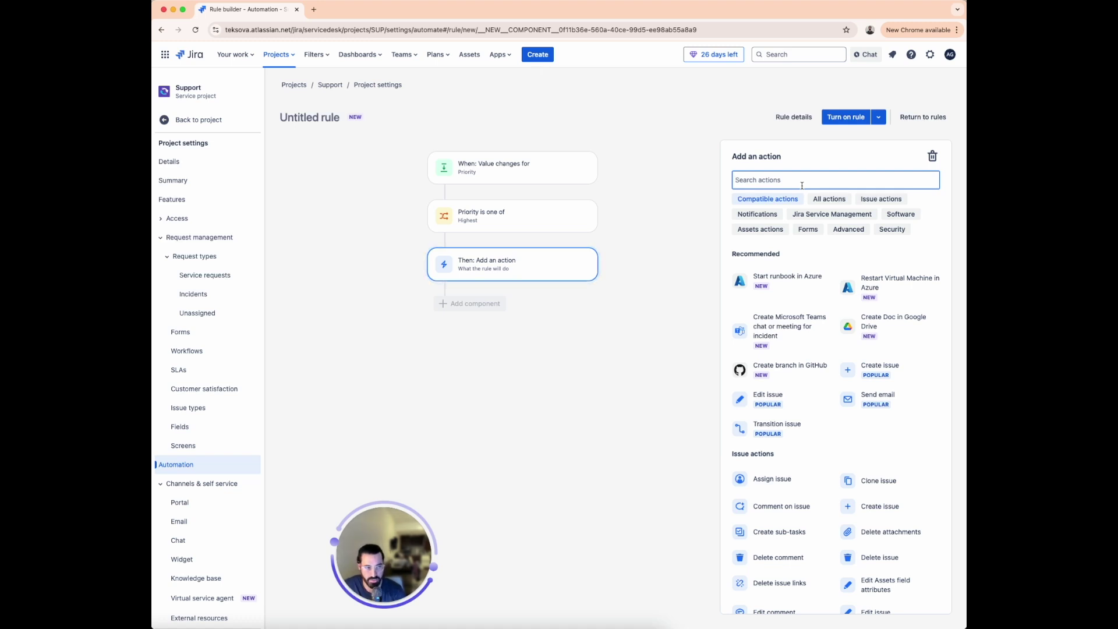
type("watcher")
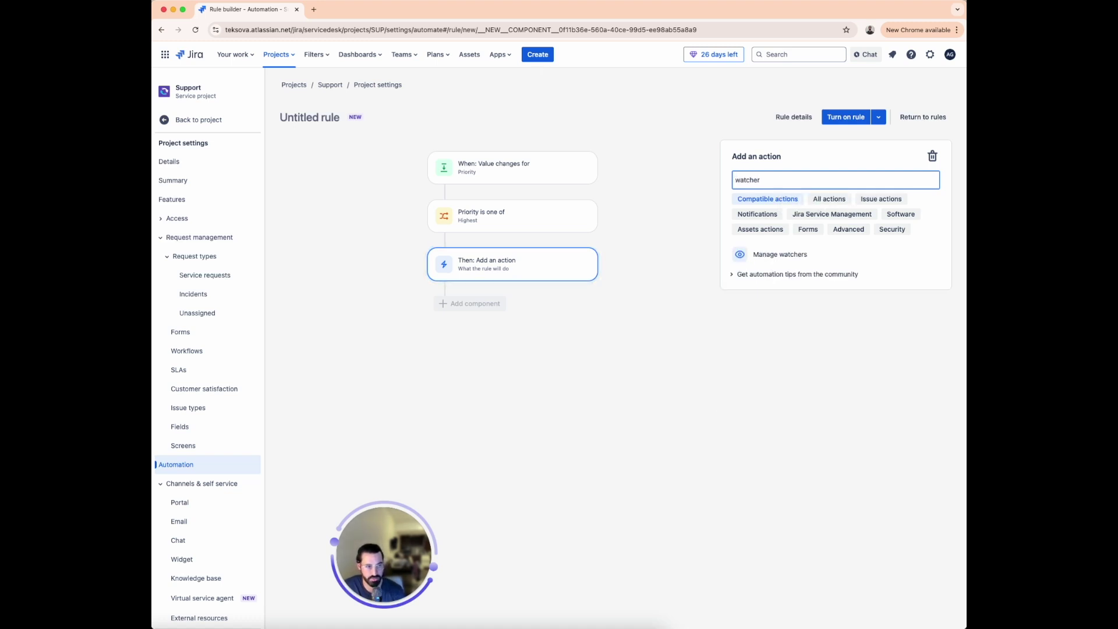
left_click(789, 259)
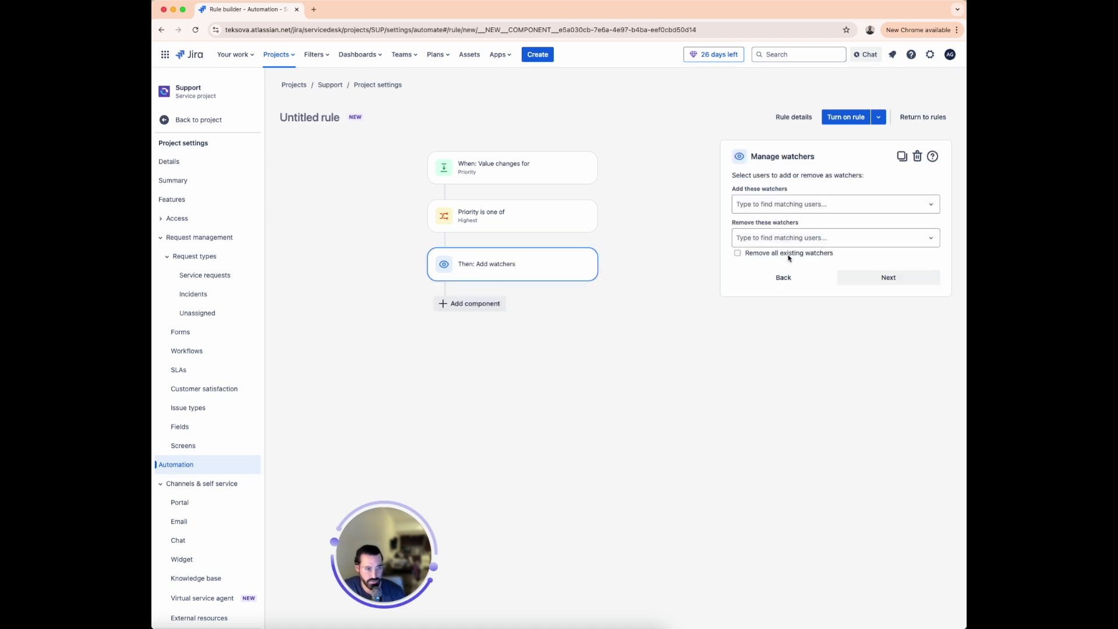
left_click(782, 208)
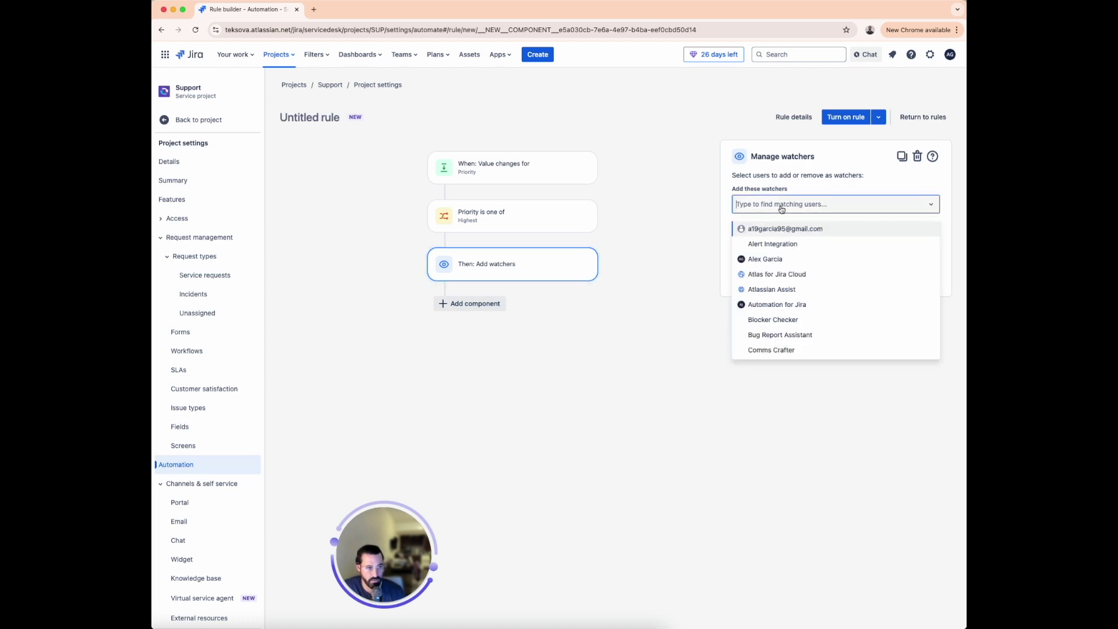
left_click(776, 260)
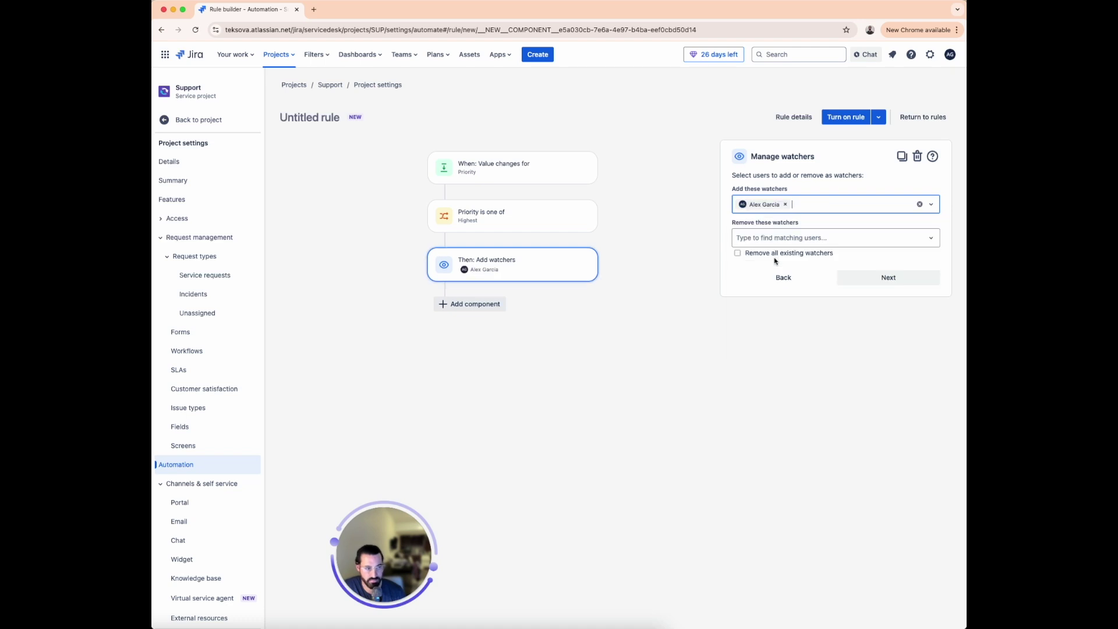
left_click(895, 280)
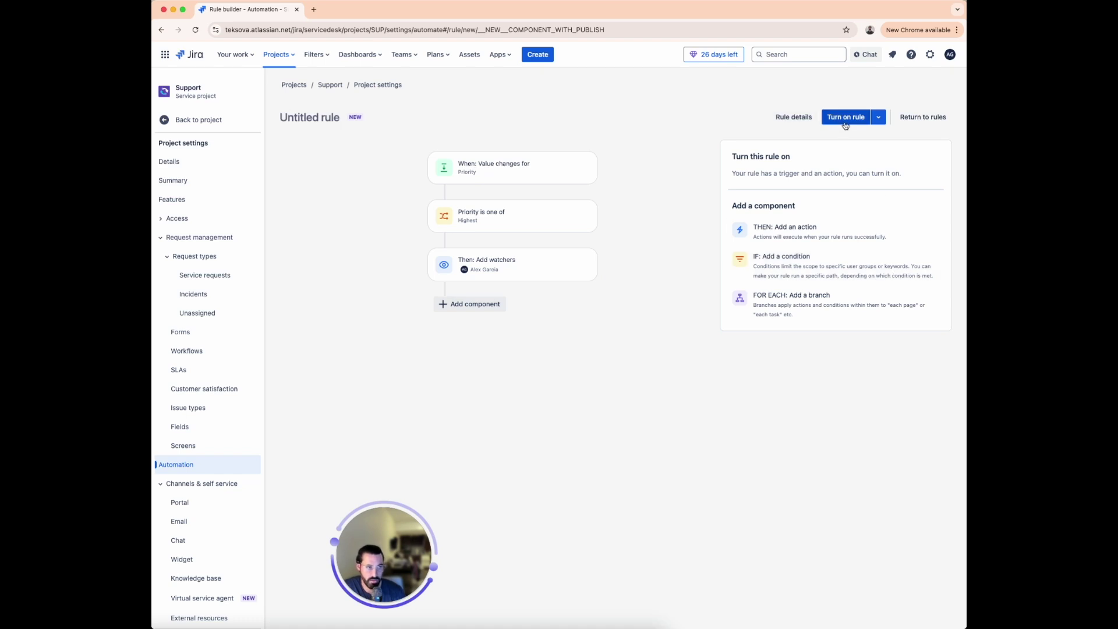
Open the Support project in a separate browser tab and view its "I need a new monitor" request
left_click(288, 58)
right_click(301, 92)
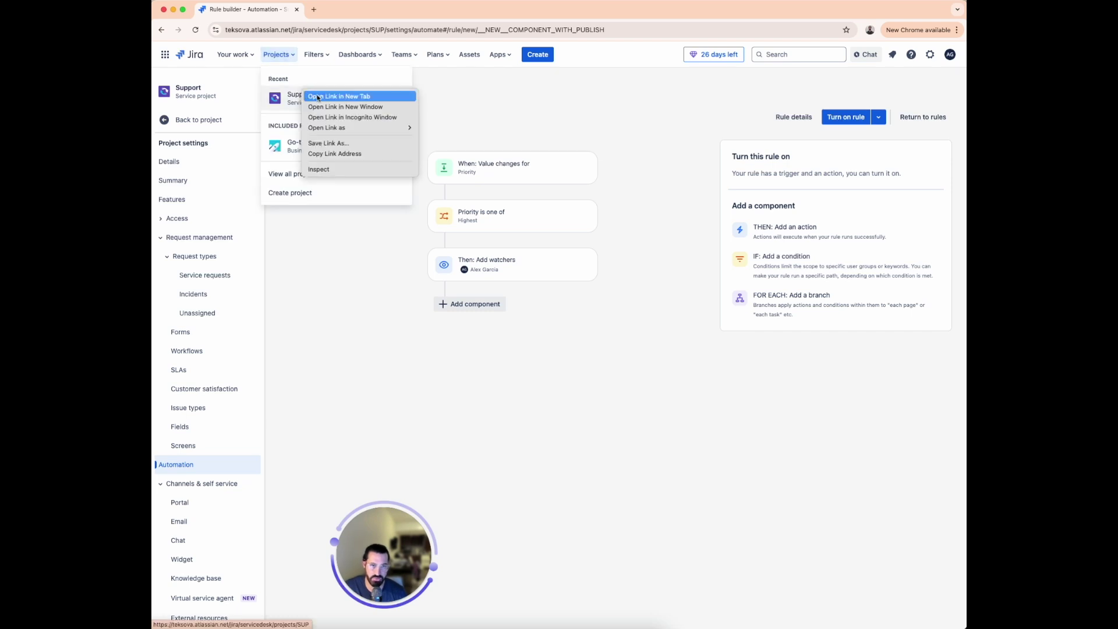
left_click(319, 97)
left_click(344, 9)
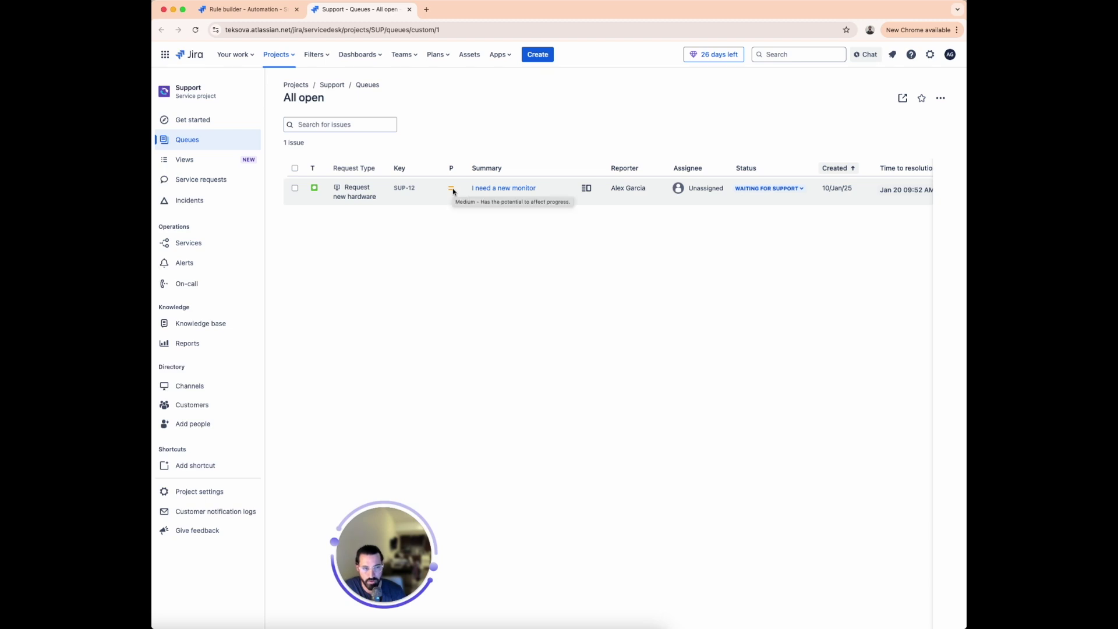
left_click(489, 190)
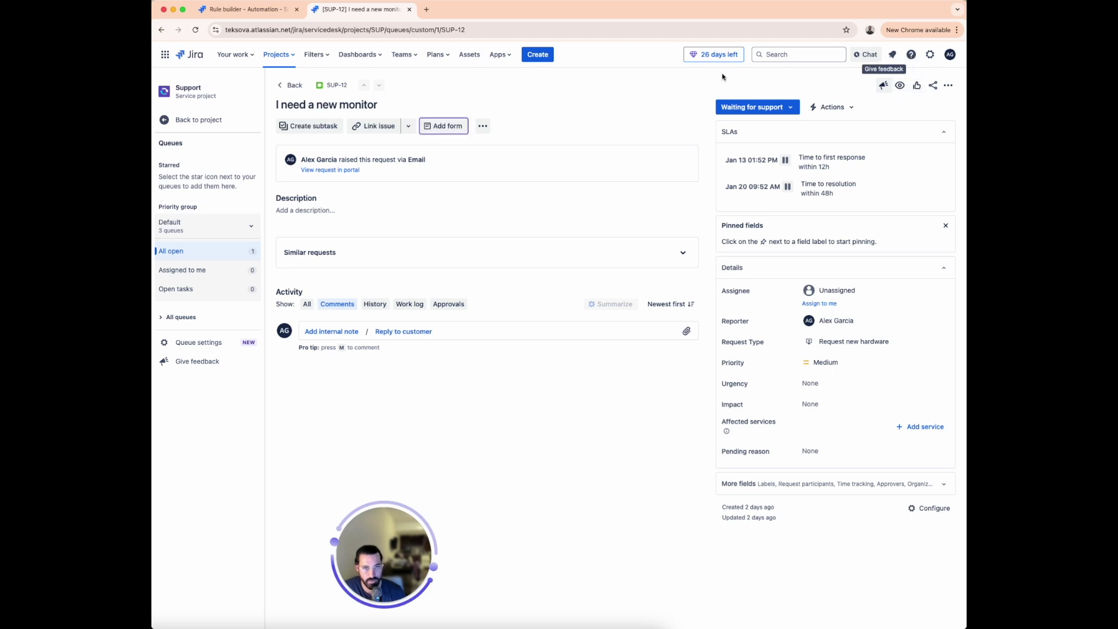
Turn on the automation rule under the name "Auto assign watchers to high priority tickets" and open its audit log
left_click(269, 15)
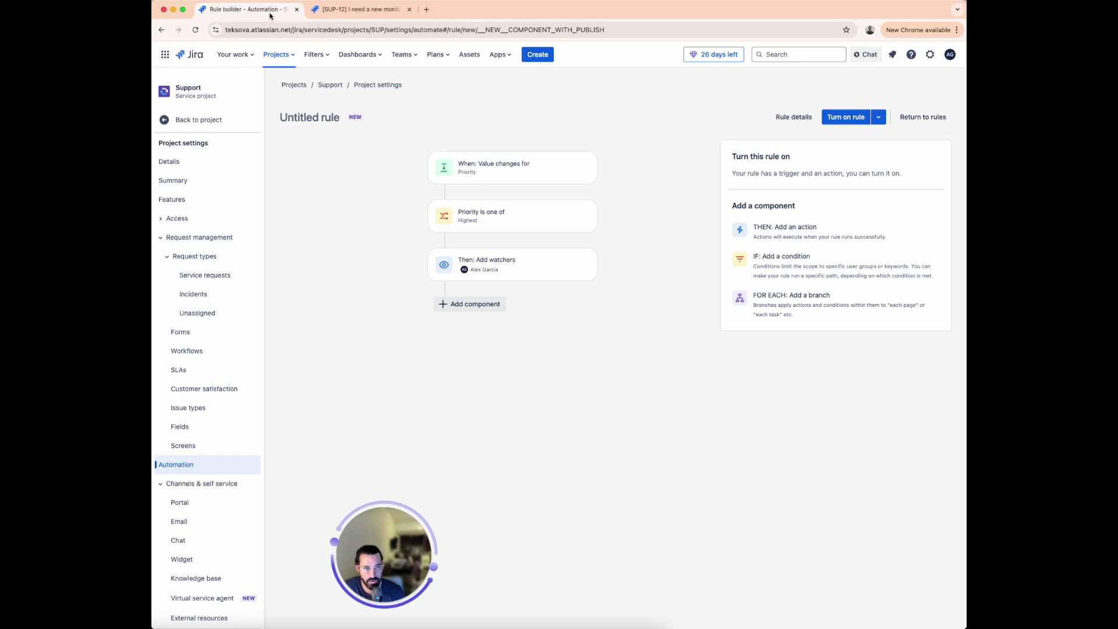
left_click(851, 122)
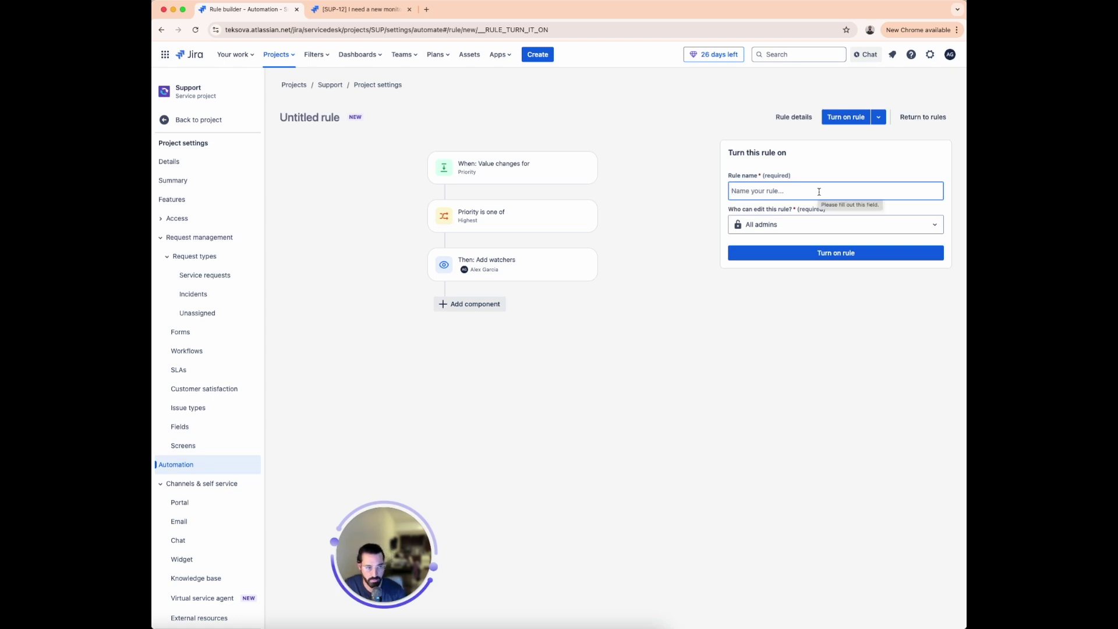
type("Auto assi")
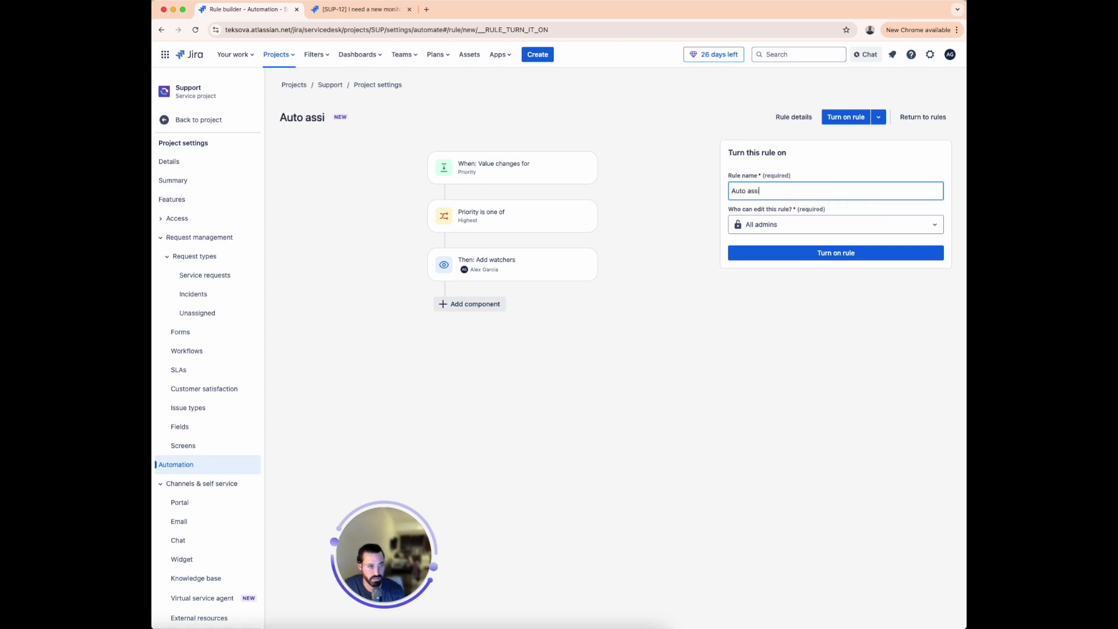
type("gn watche")
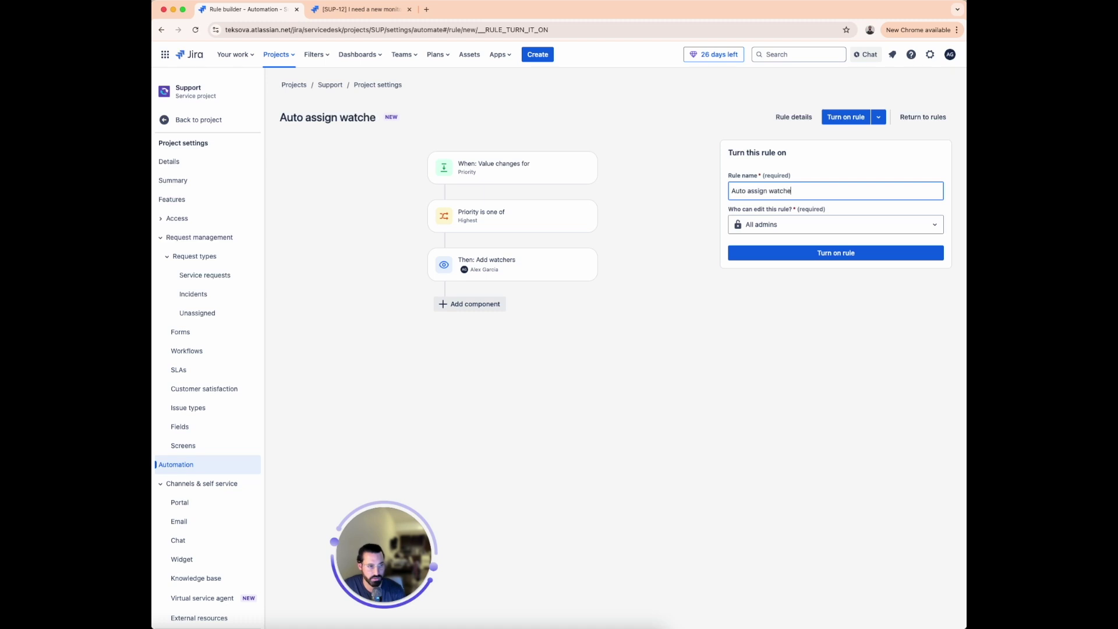
type("rs to ")
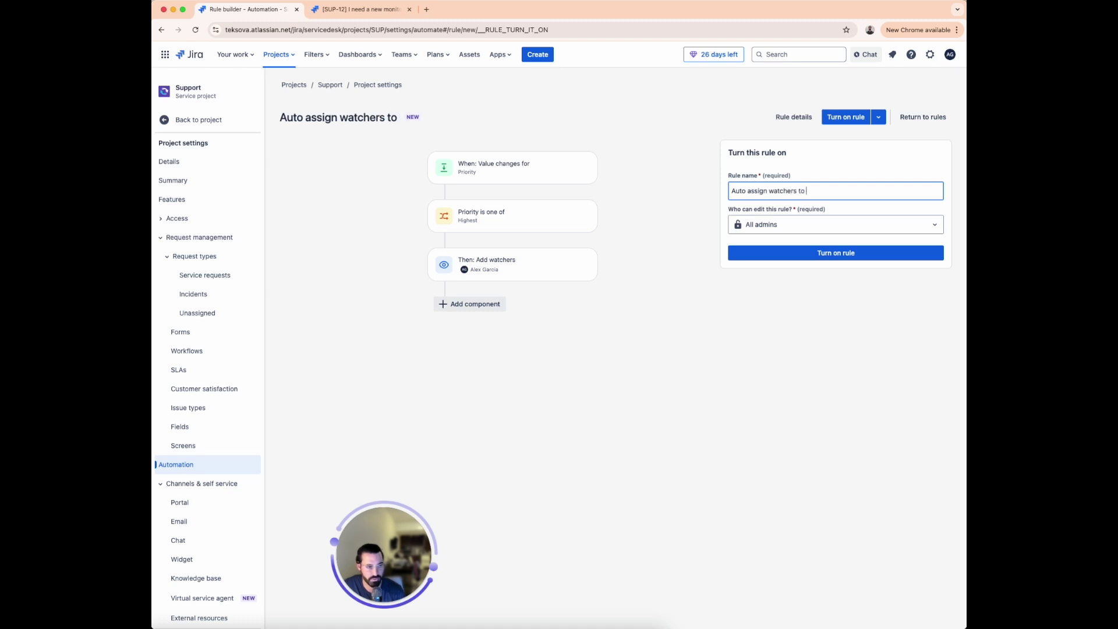
type("high priori")
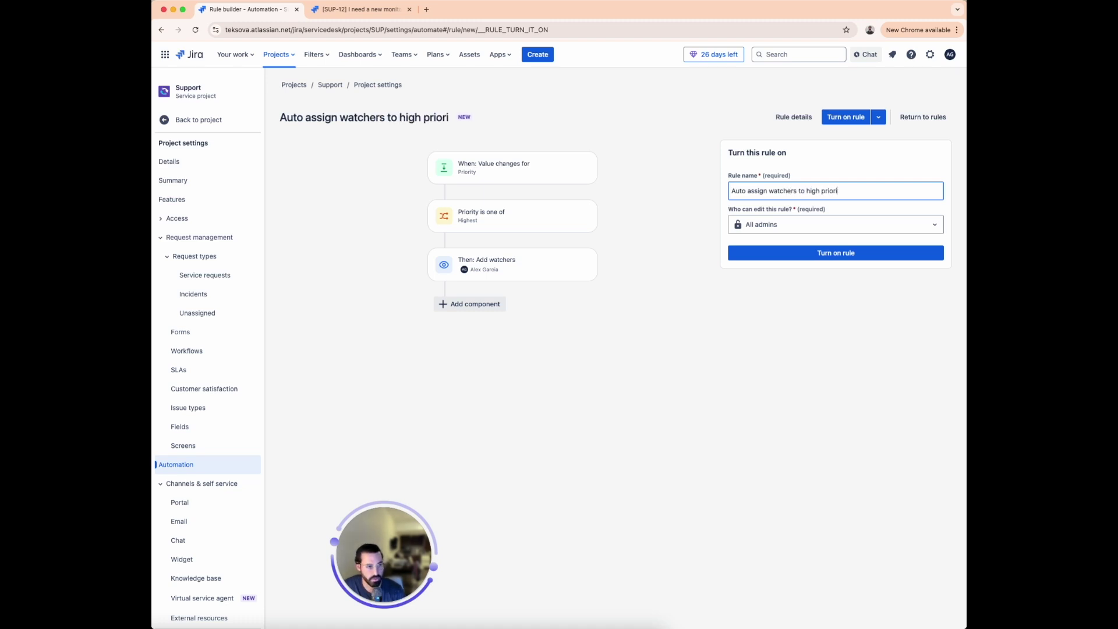
type("ty tickets")
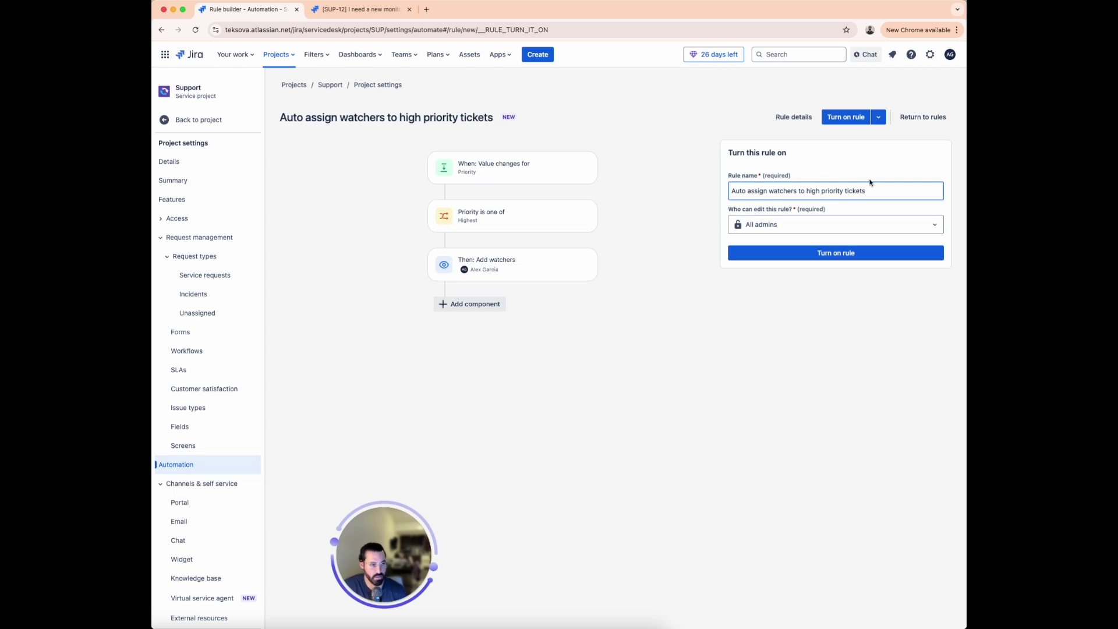
left_click(850, 251)
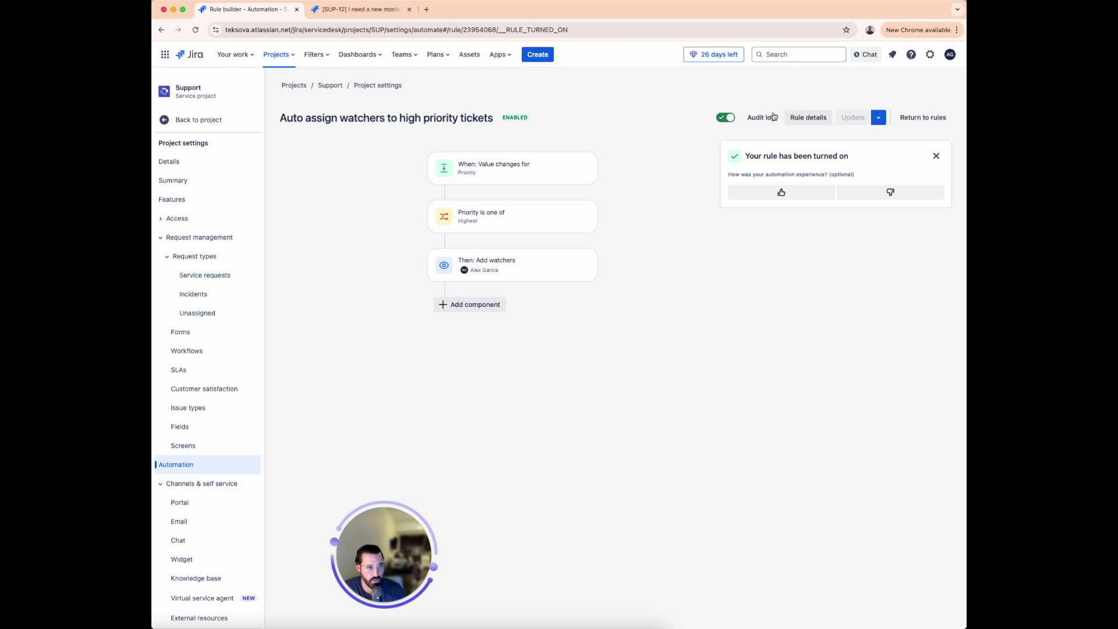
left_click(760, 120)
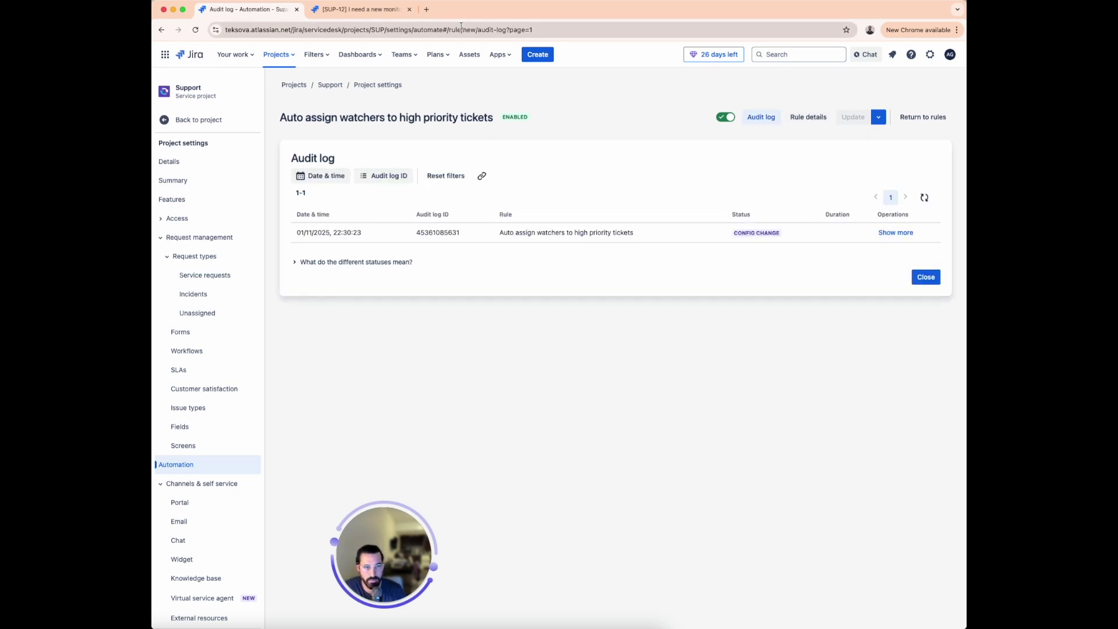
Set the priority of the "I need a new monitor" request to Highest in its separate browser tab
left_click(388, 13)
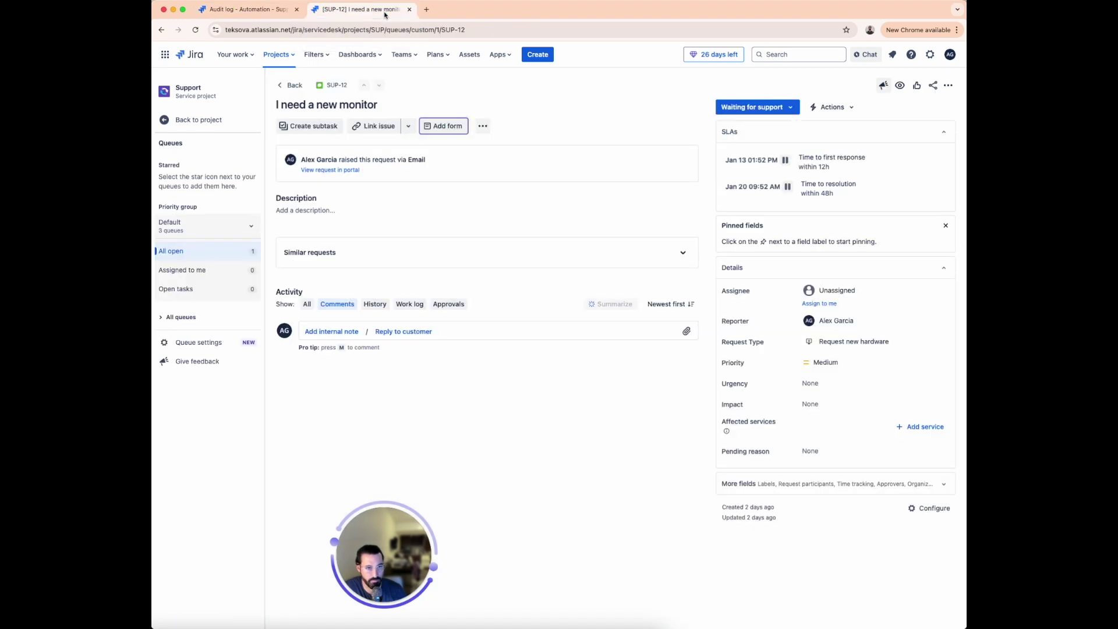
left_click(808, 365)
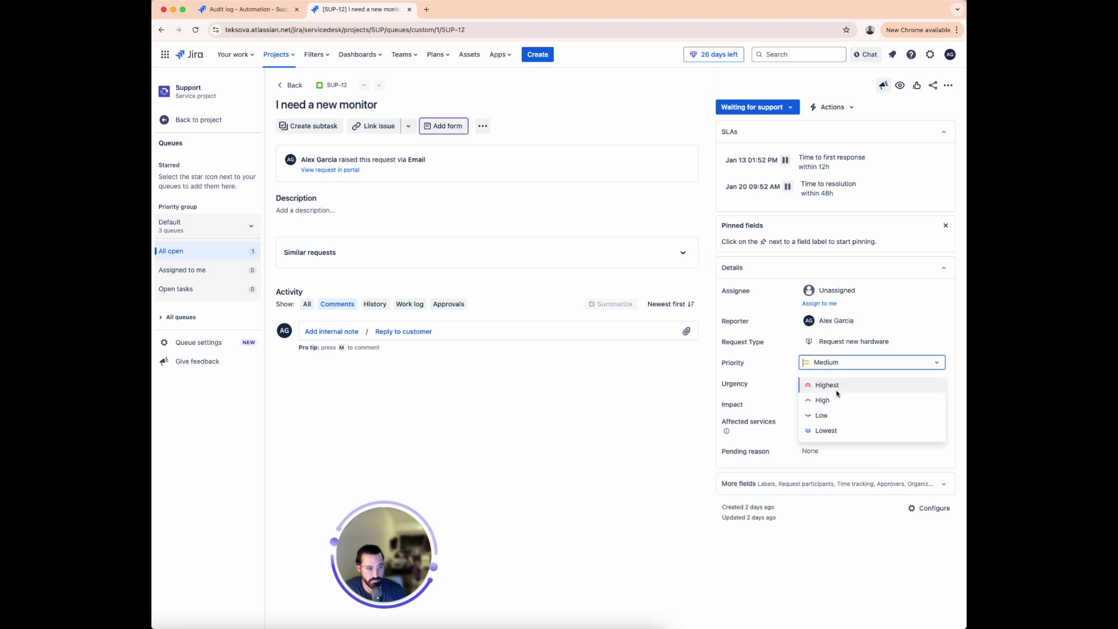
left_click(836, 388)
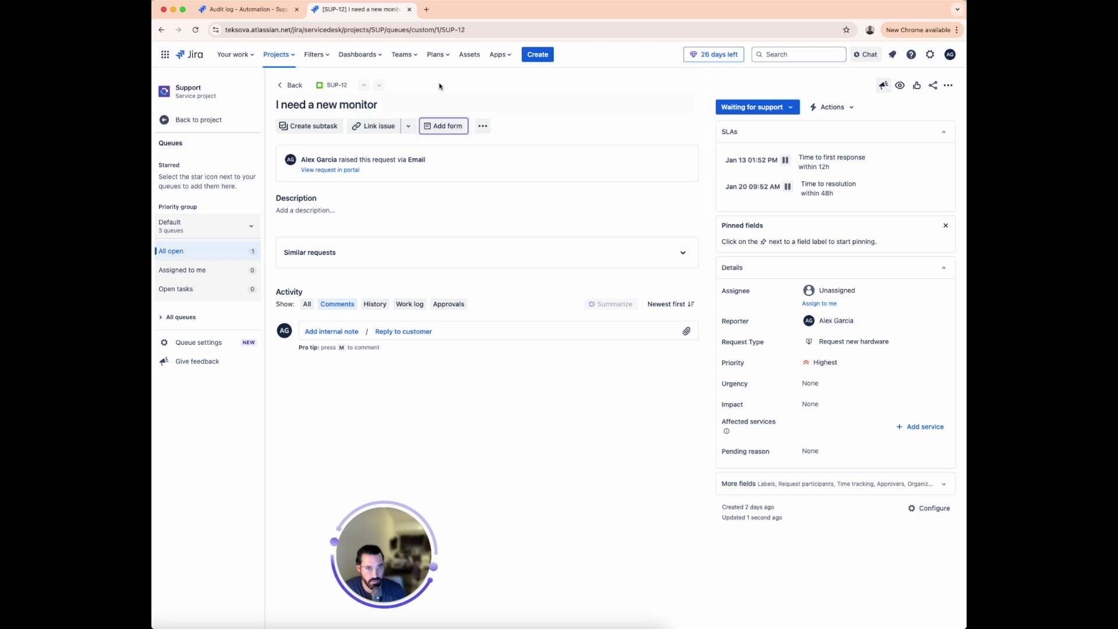
Refresh the rule's audit log and expand the details of its latest run
left_click(272, 12)
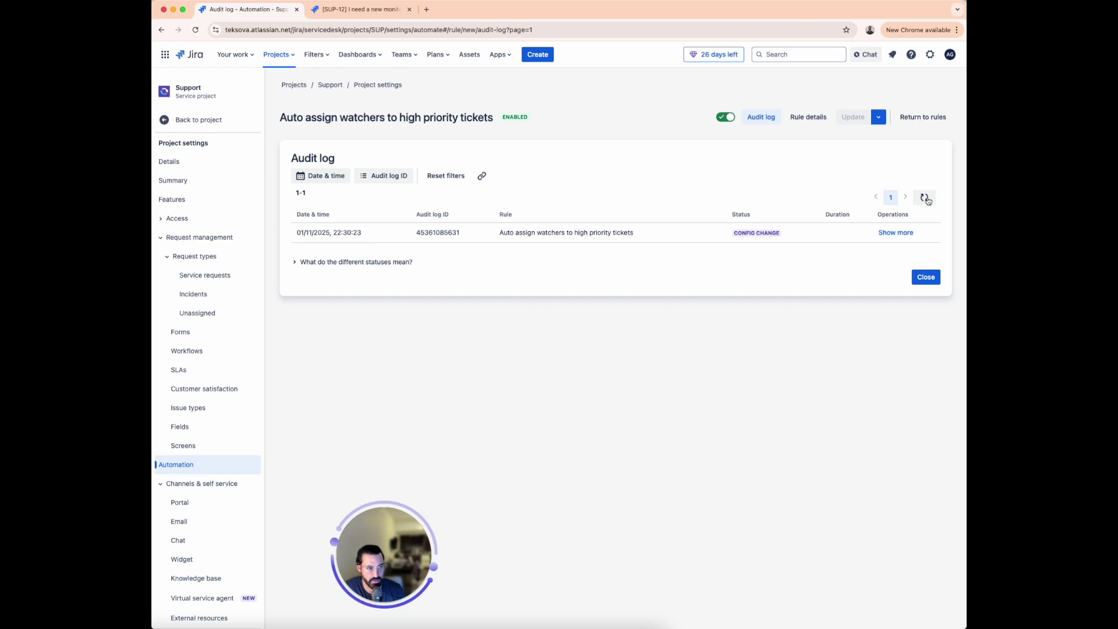
left_click(925, 198)
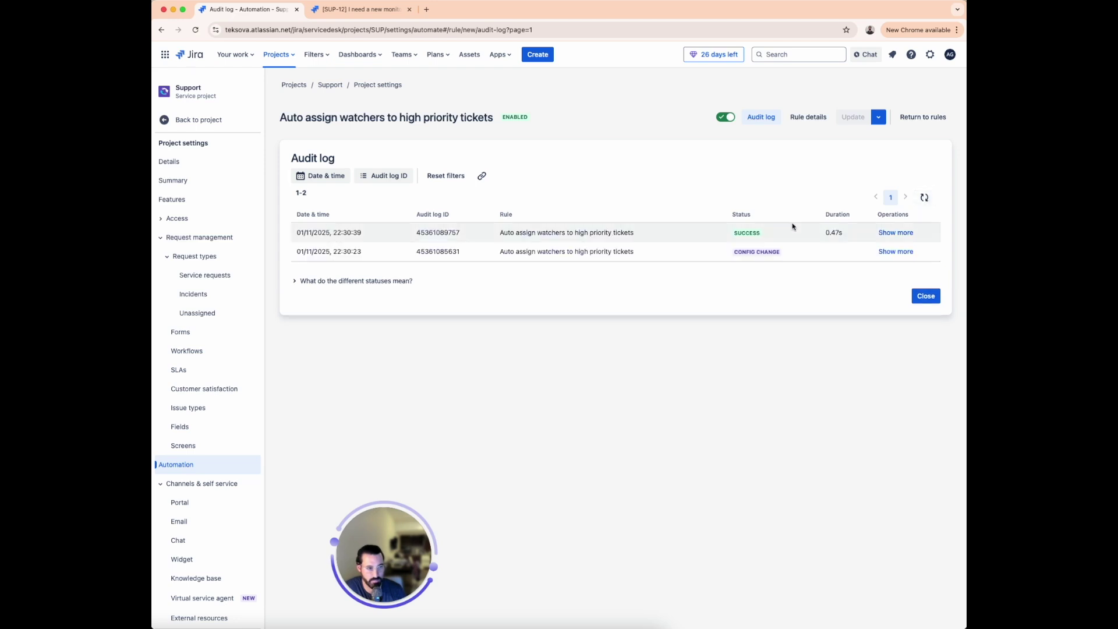
left_click(902, 233)
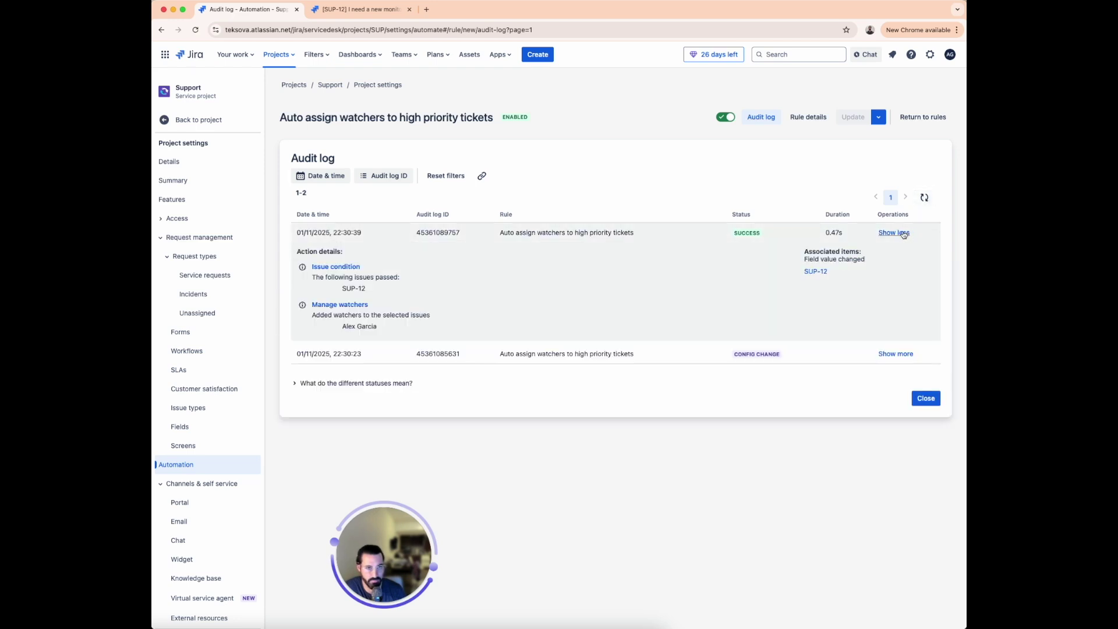
Reload the "I need a new monitor" request and view its list of watchers
left_click(375, 9)
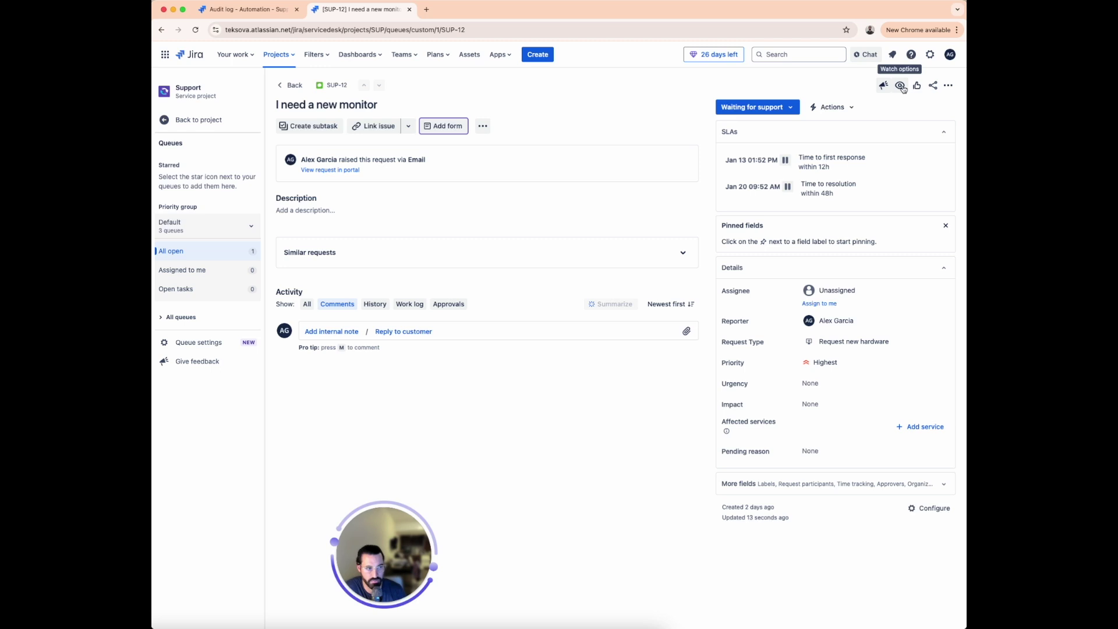
left_click(195, 30)
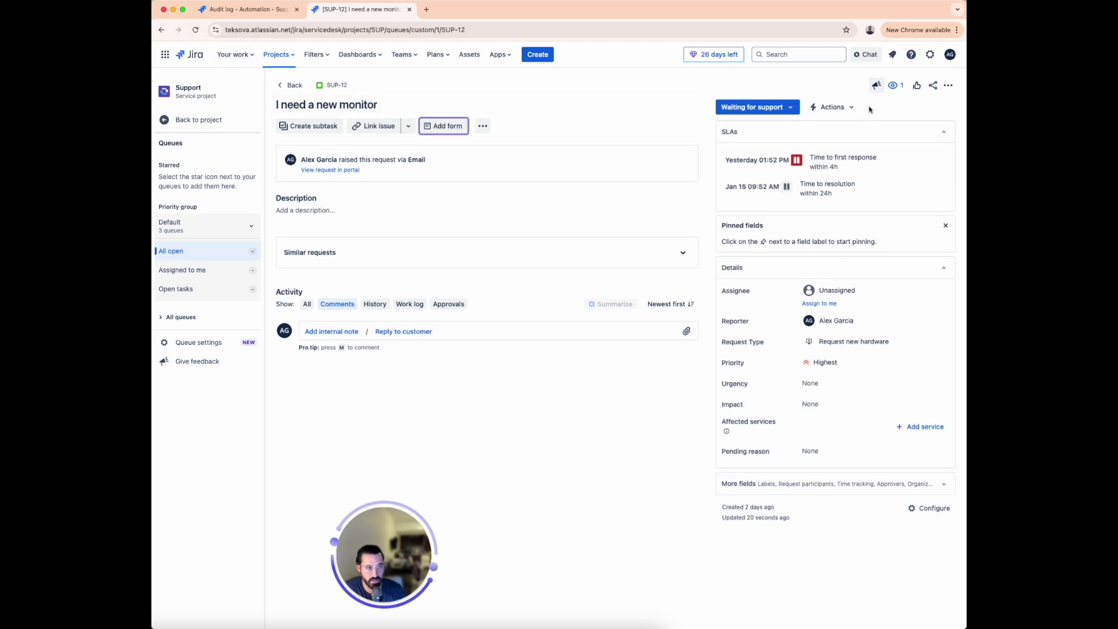
left_click(897, 87)
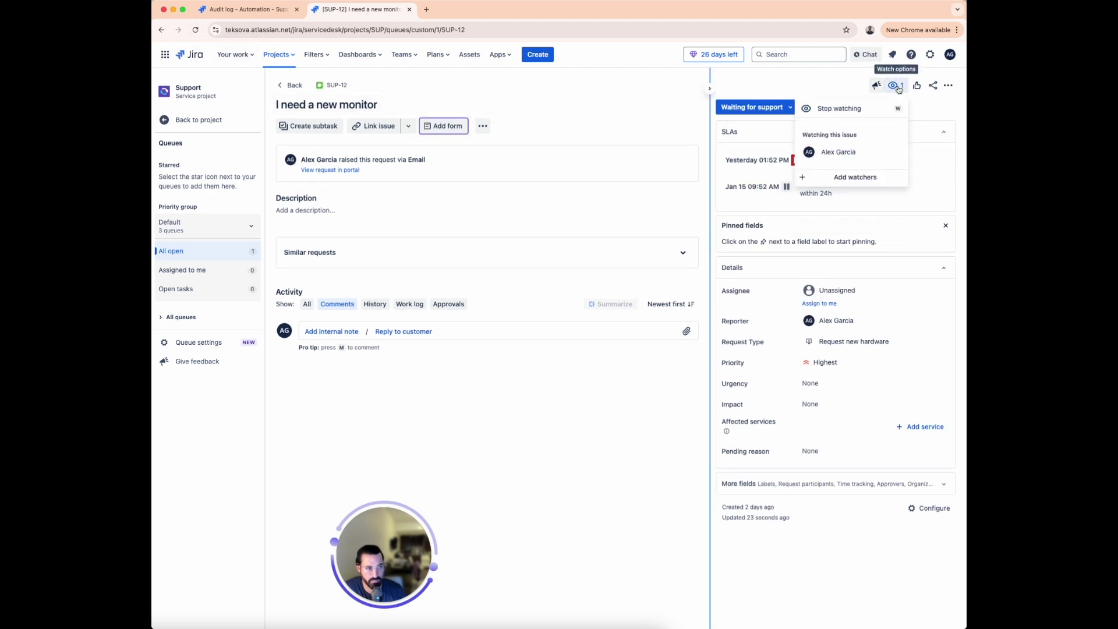